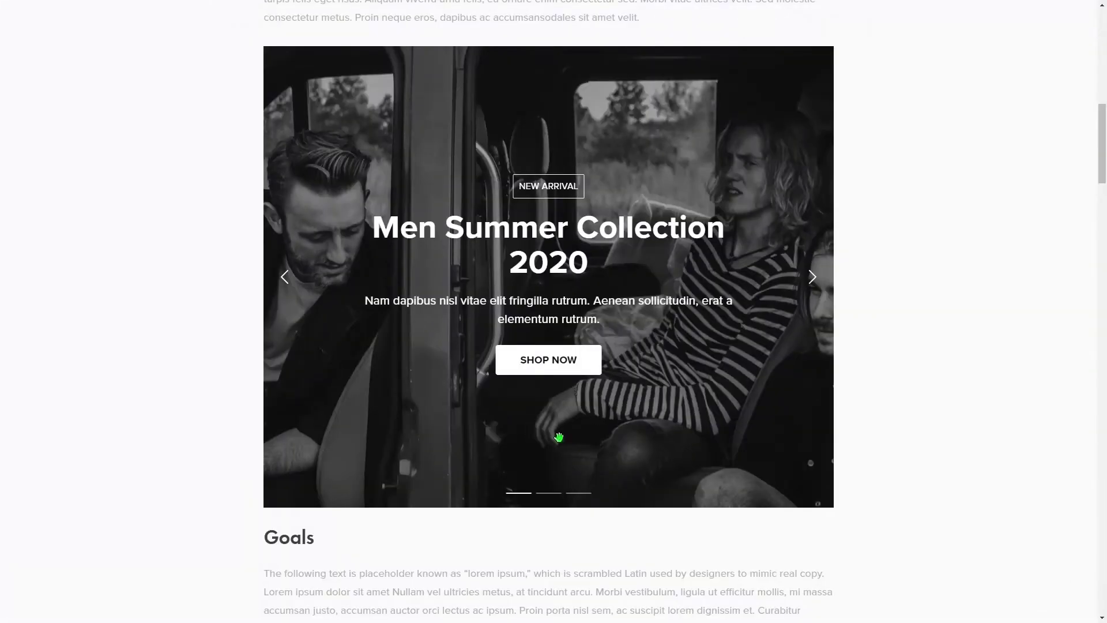
Step: Go to Elfsight's Responsive Image Slider widget page via Widgets > Tools > Slider
mouse_move(559, 437)
left_mouse_down()
mouse_move(430, 447)
mouse_move(570, 450)
left_mouse_up()
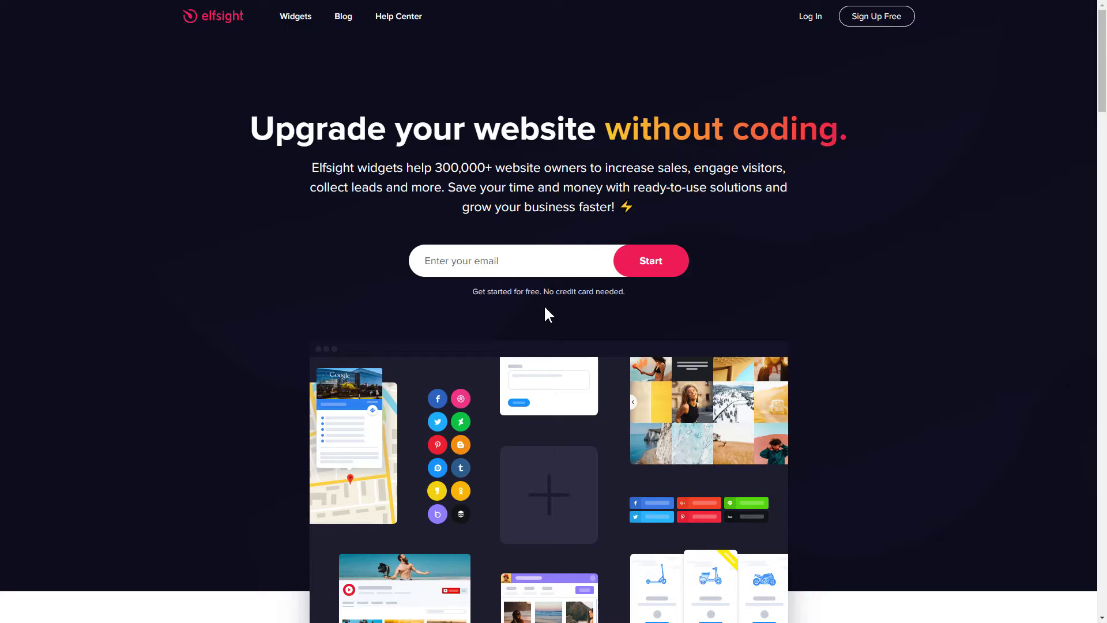
mouse_move(294, 23)
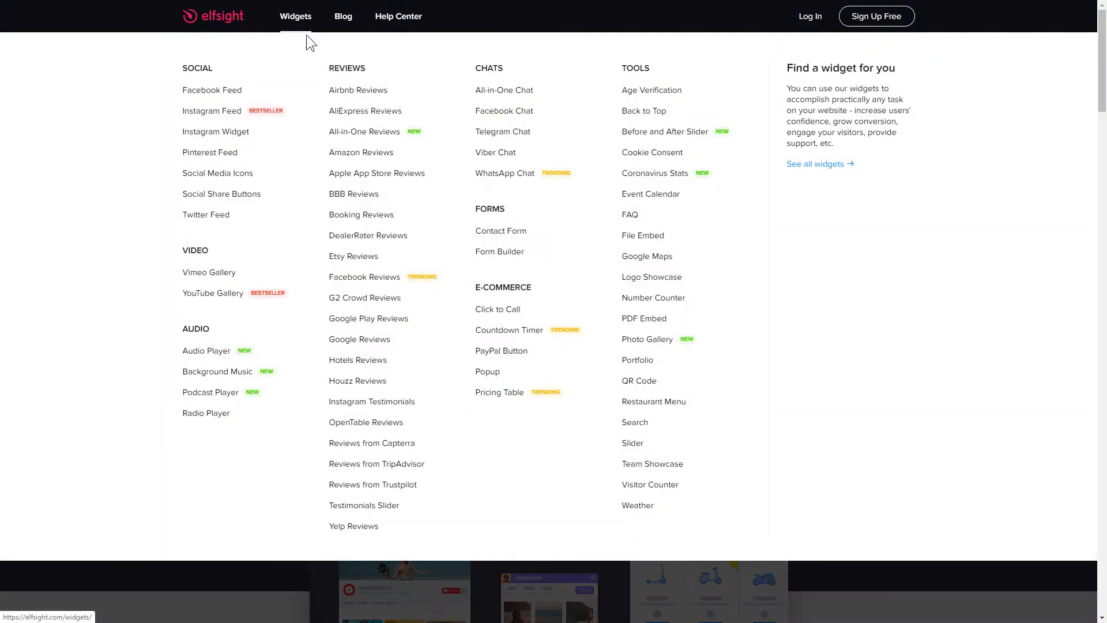
left_click(632, 445)
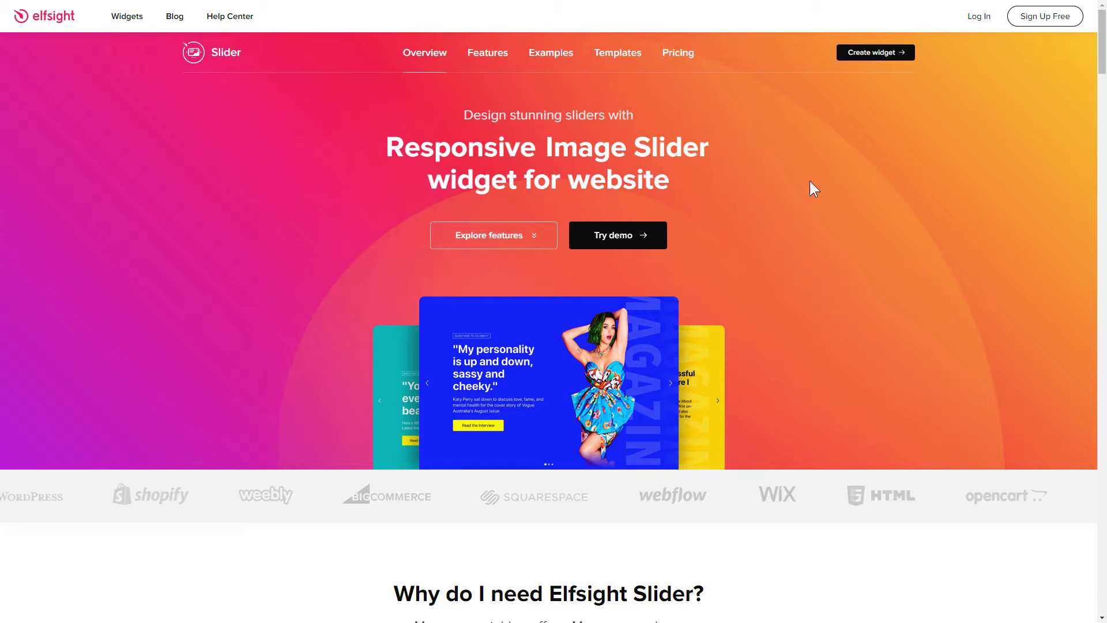
Step: Start a new Slider widget and preview the Products and Video templates
left_click(870, 54)
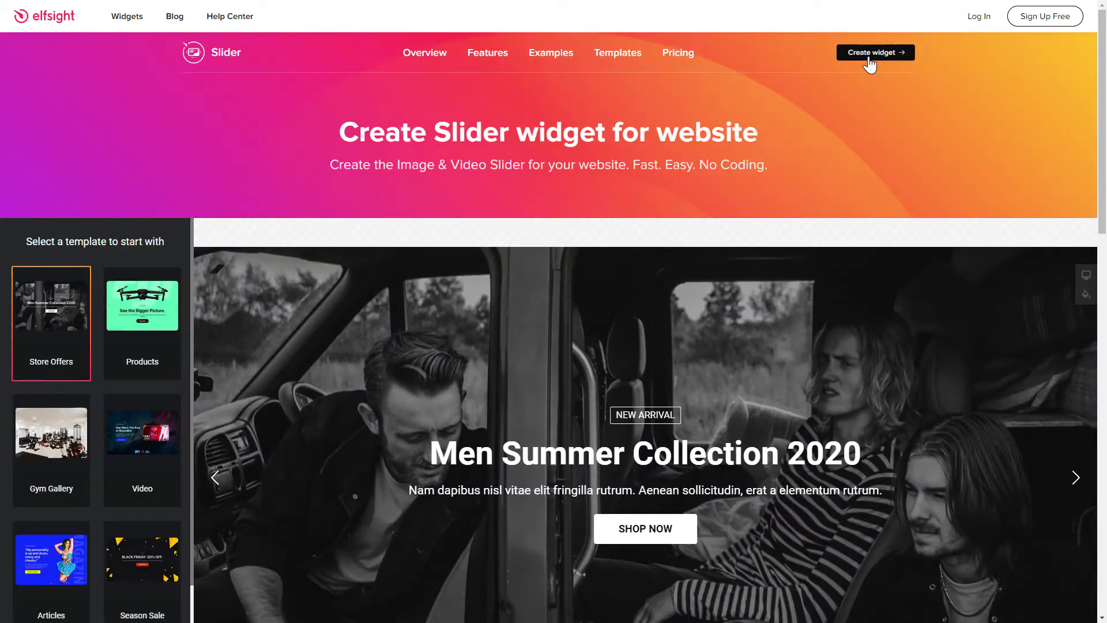
scroll(1052, 178, "down", 3)
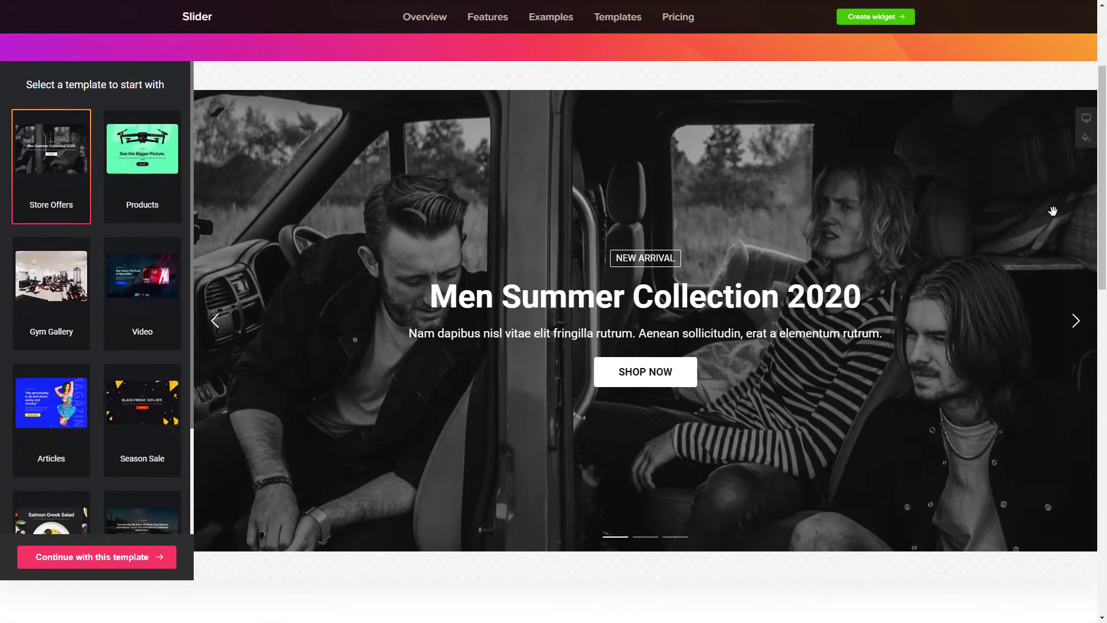
left_click(145, 190)
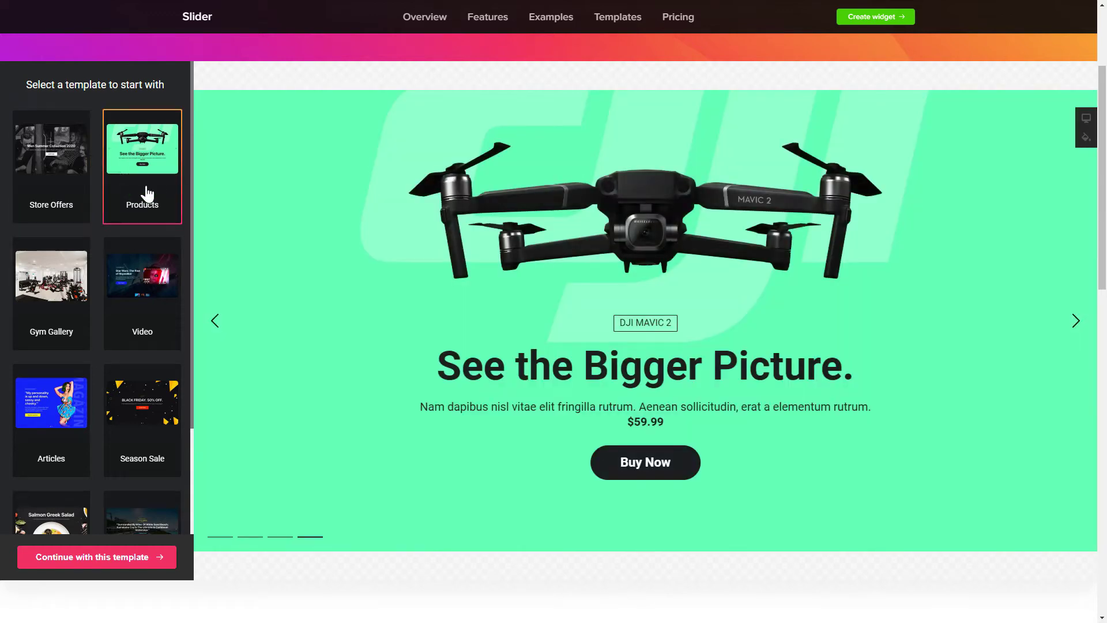
left_click(1075, 326)
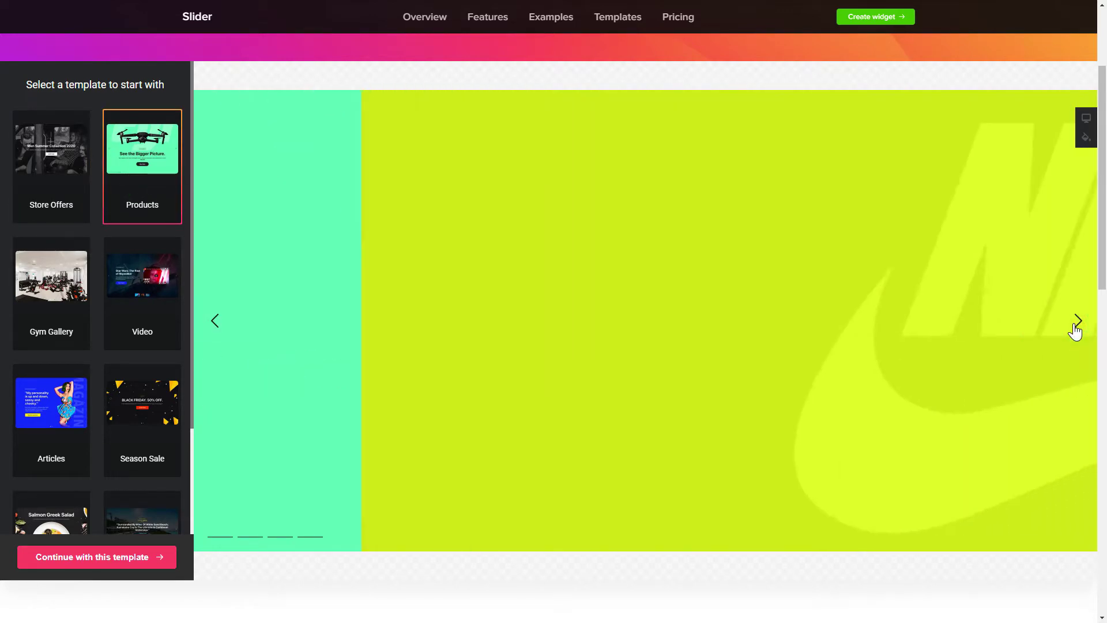
left_click(144, 308)
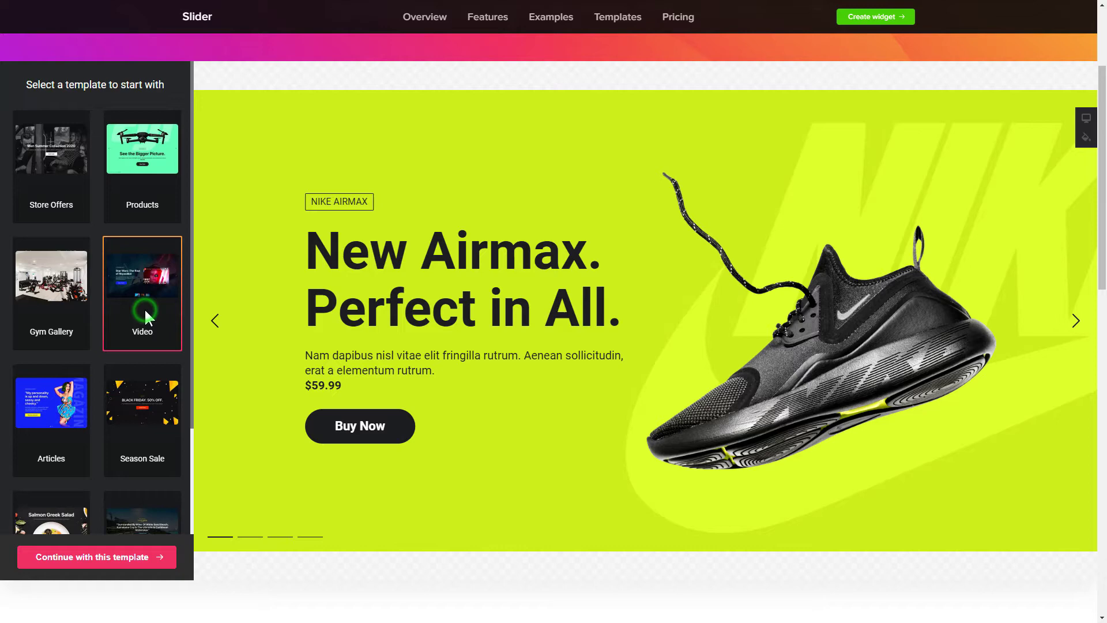
left_click(644, 537)
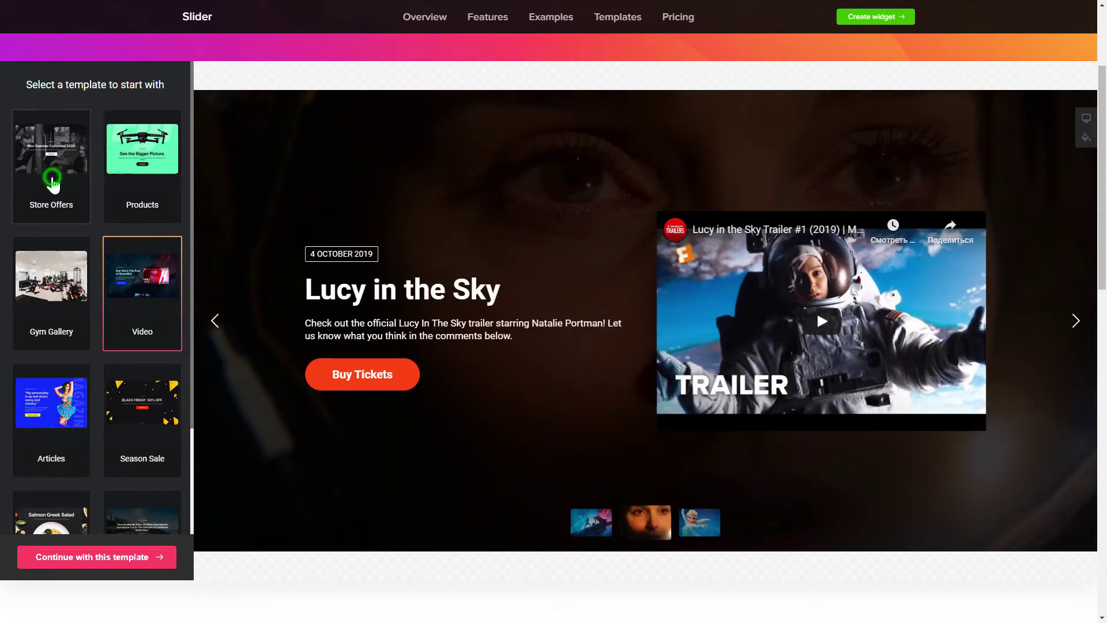
Step: Choose the Store Offers template, previewing its jeans discount and Men Summer Collection 2020 slides
left_click(51, 184)
left_click_drag(521, 193, 271, 189)
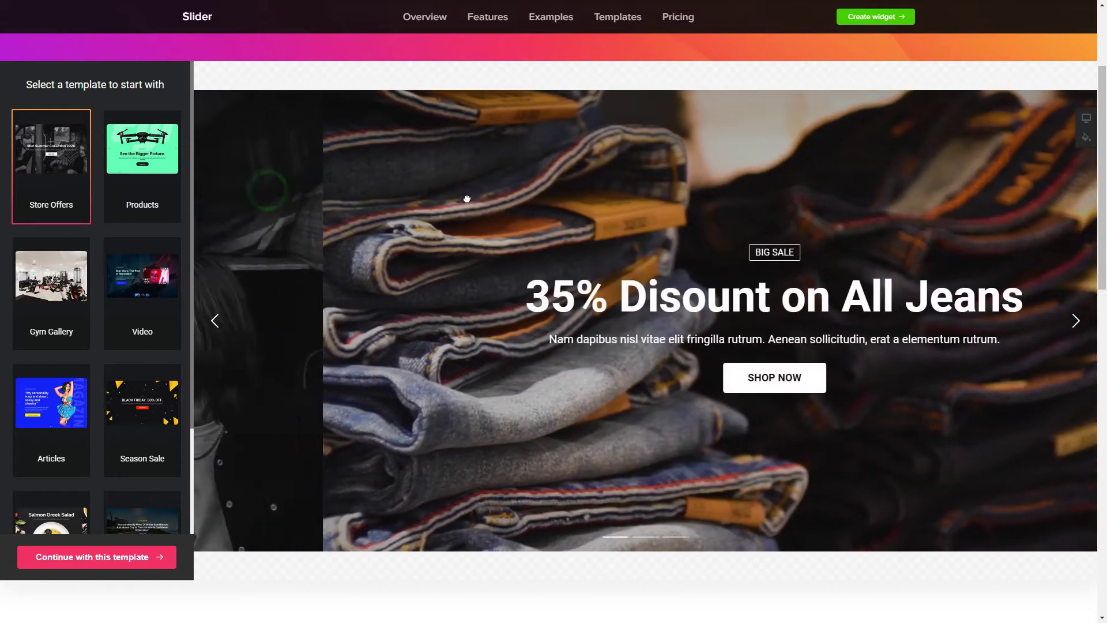
left_click_drag(467, 199, 662, 208)
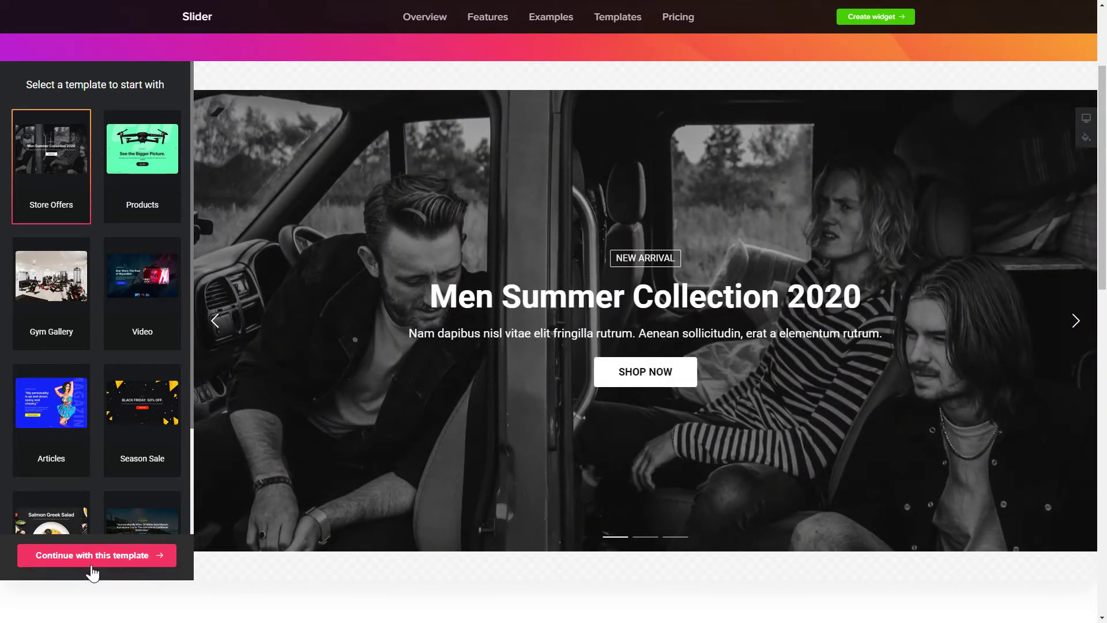
Step: Continue with Store Offers in the editor and browse its slide, Settings and Advanced options
left_click(91, 566)
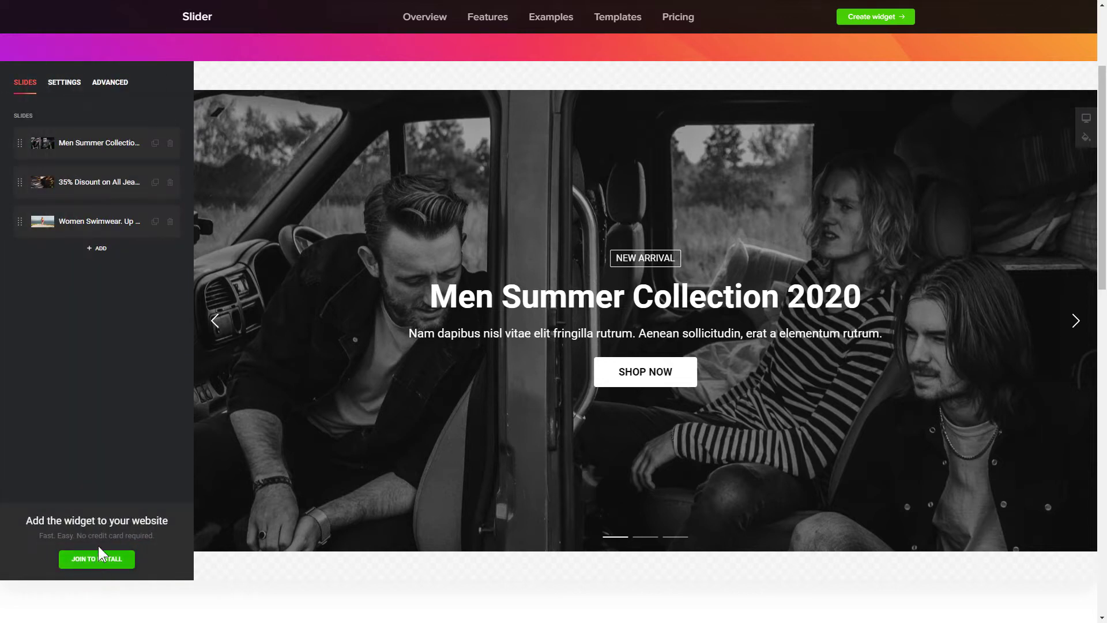
left_click(134, 153)
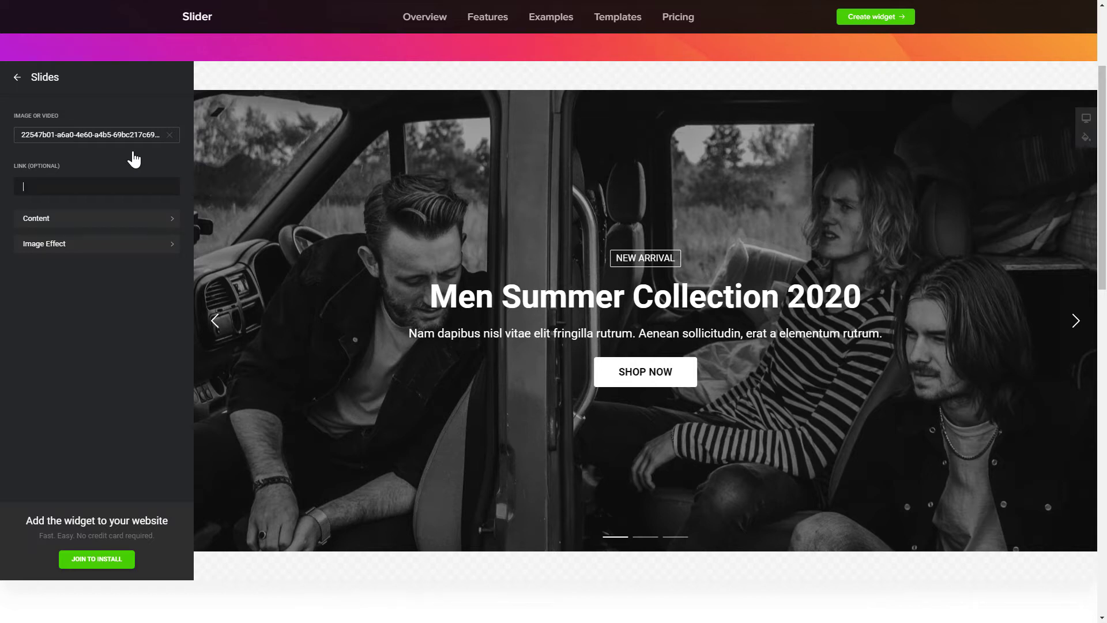
left_click(129, 141)
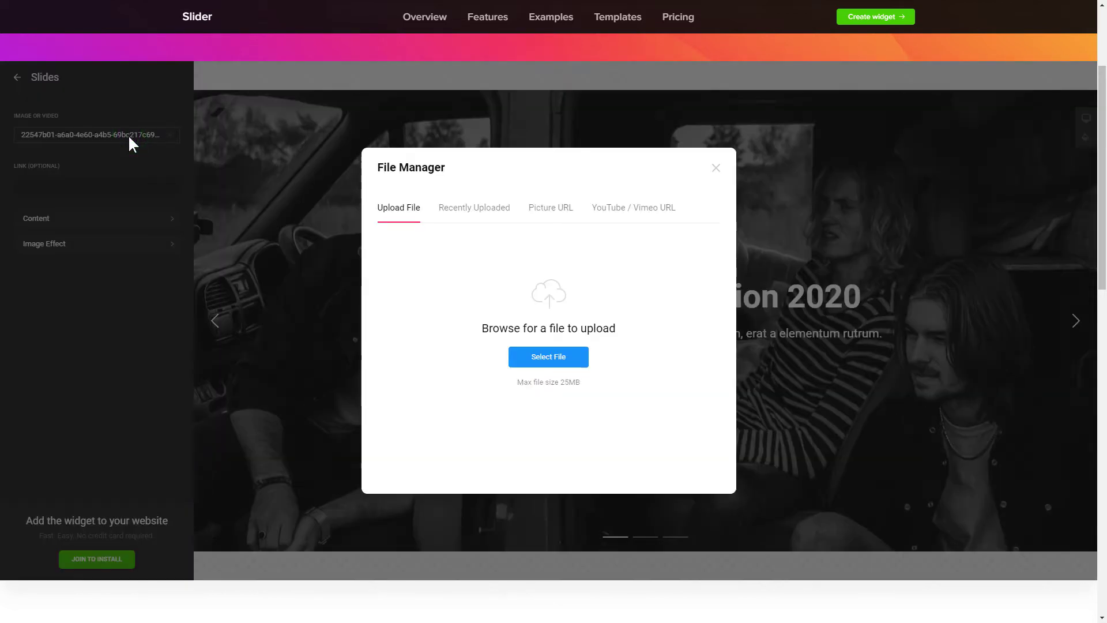
left_click(716, 172)
left_click(17, 77)
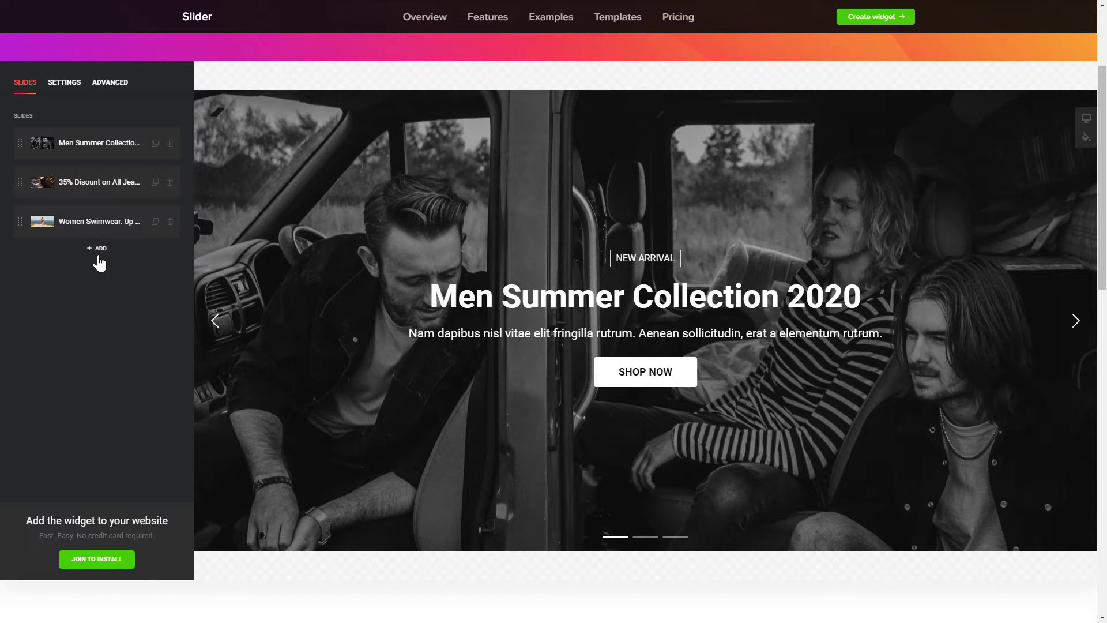
left_click(64, 92)
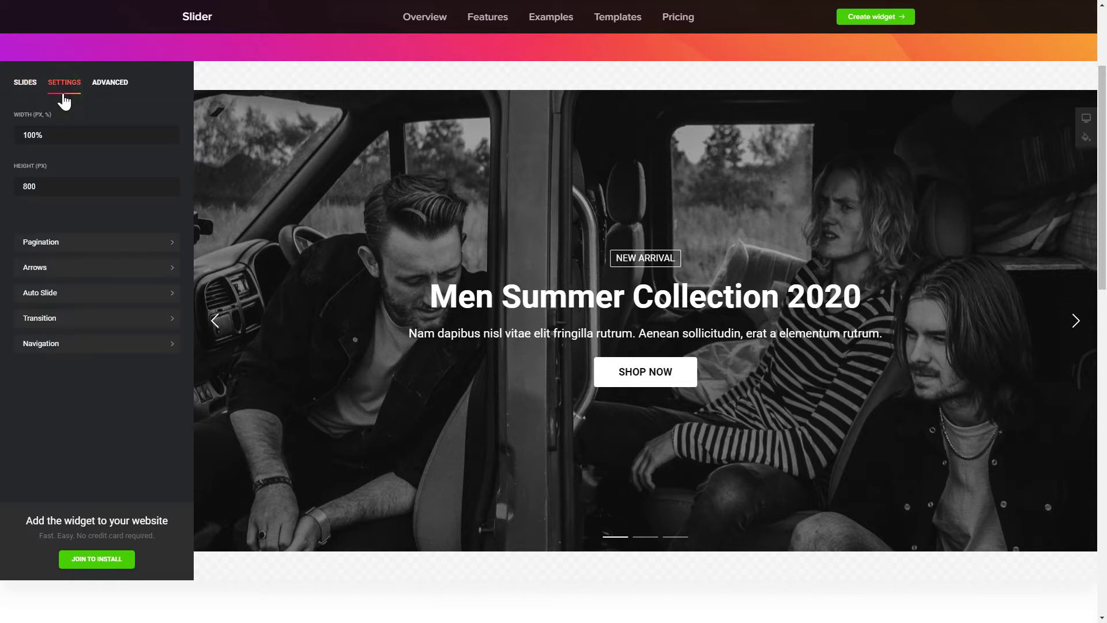
left_click(107, 95)
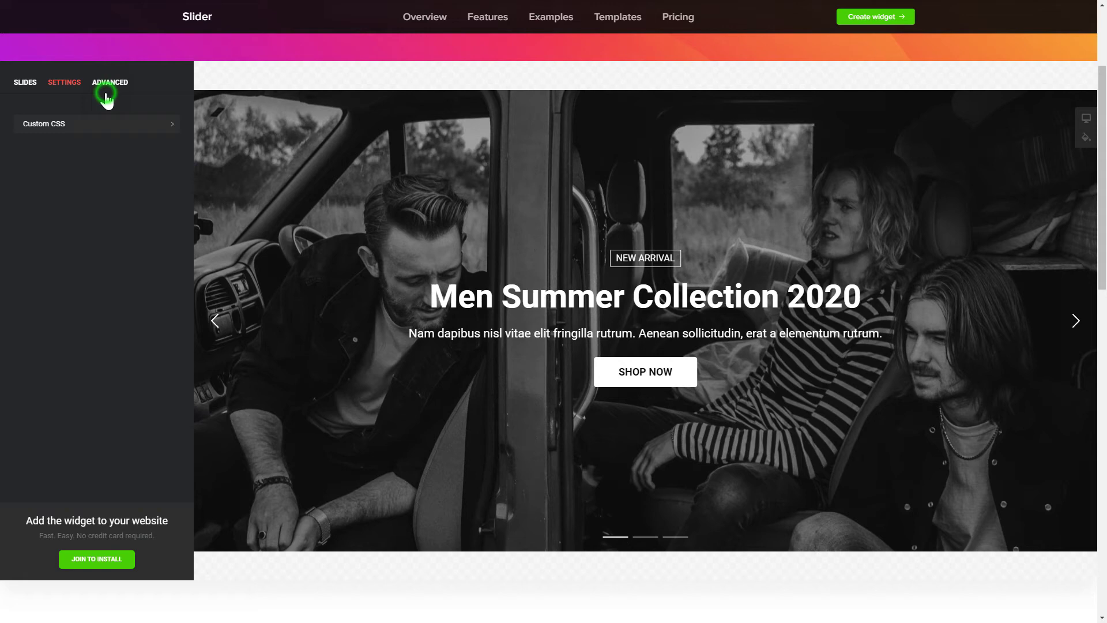
Step: Sign up for an Elfsight account with an e-mail and password, then save the slider
left_click(23, 94)
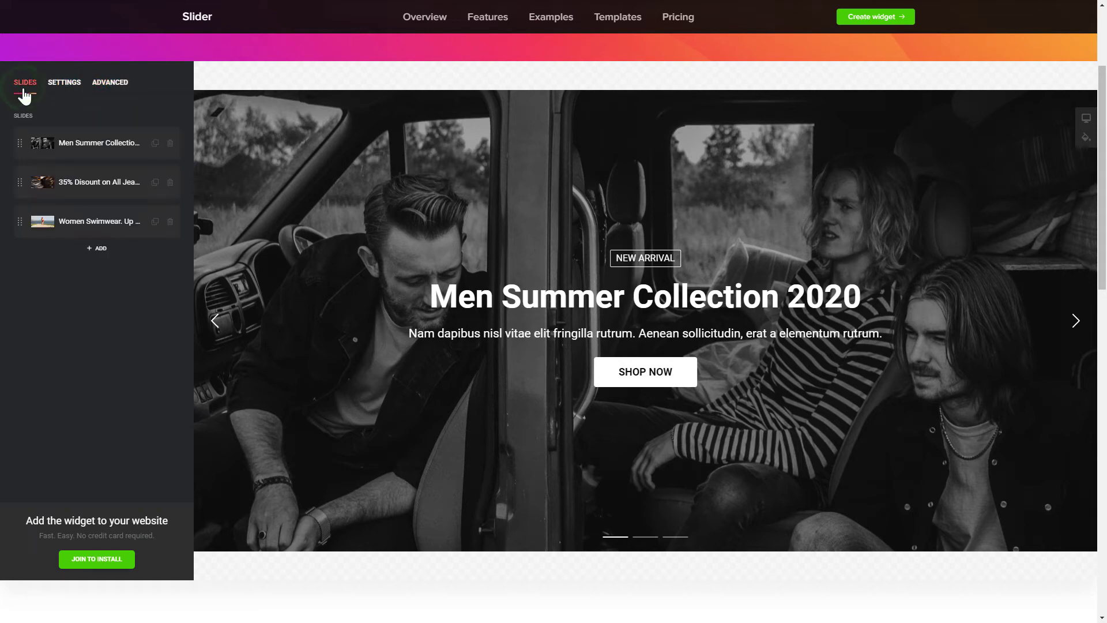
left_click(95, 562)
left_click(634, 221)
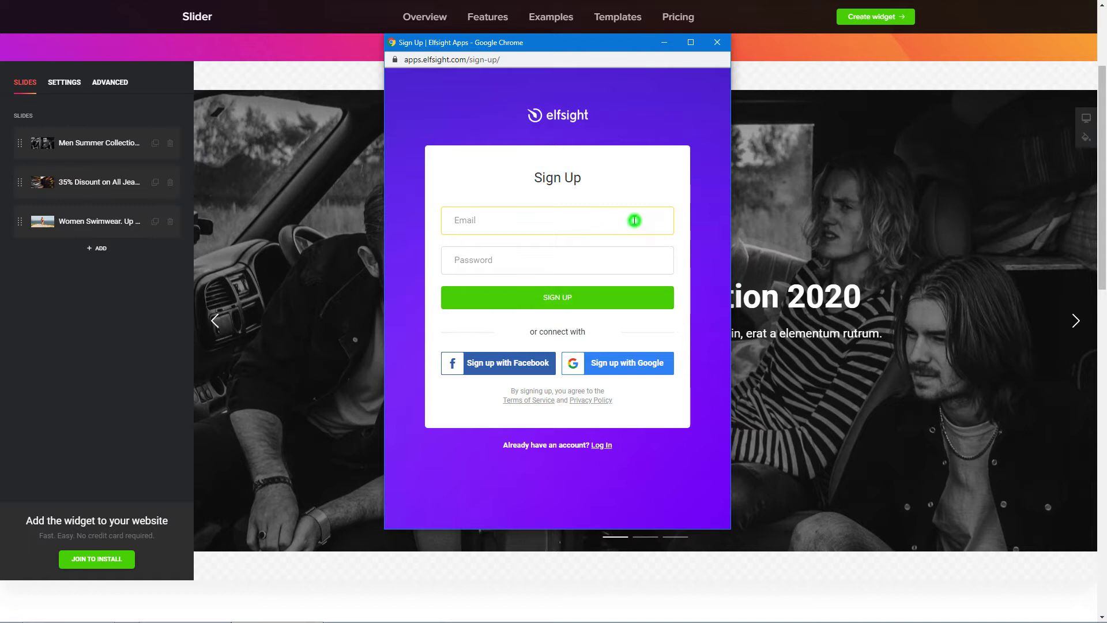
type("example@elfsight.com")
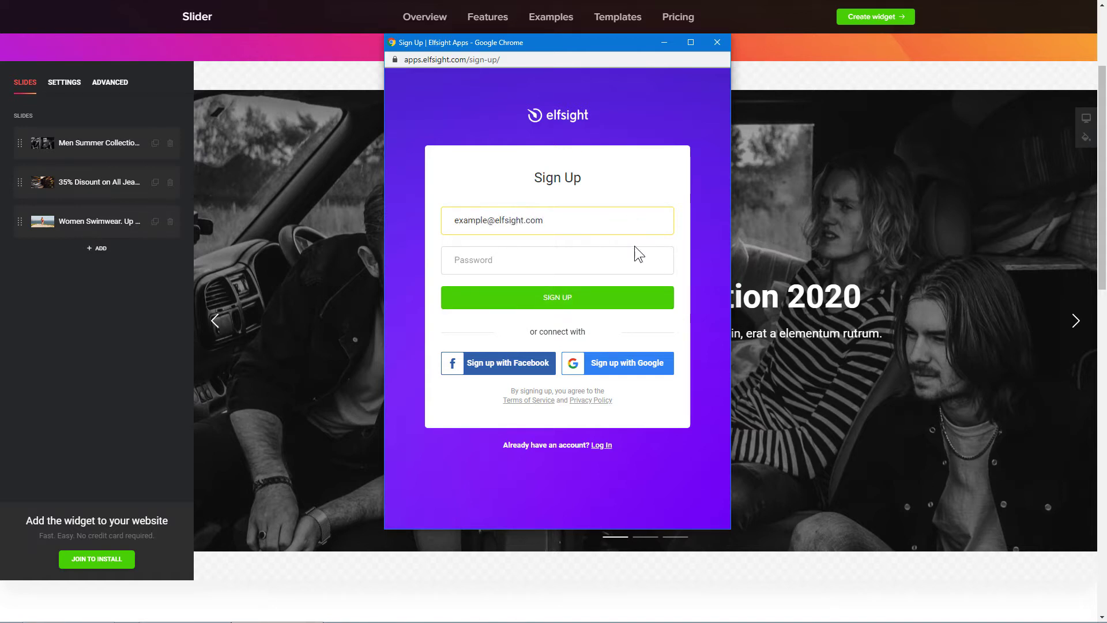
left_click(633, 257)
type("12")
left_click(556, 302)
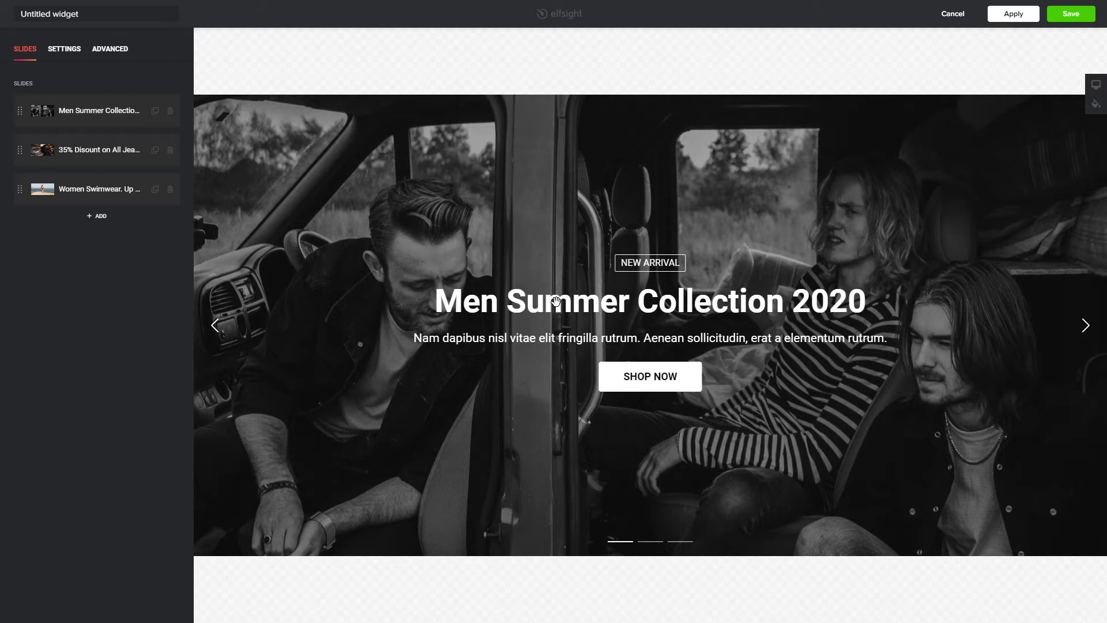
left_click(1068, 17)
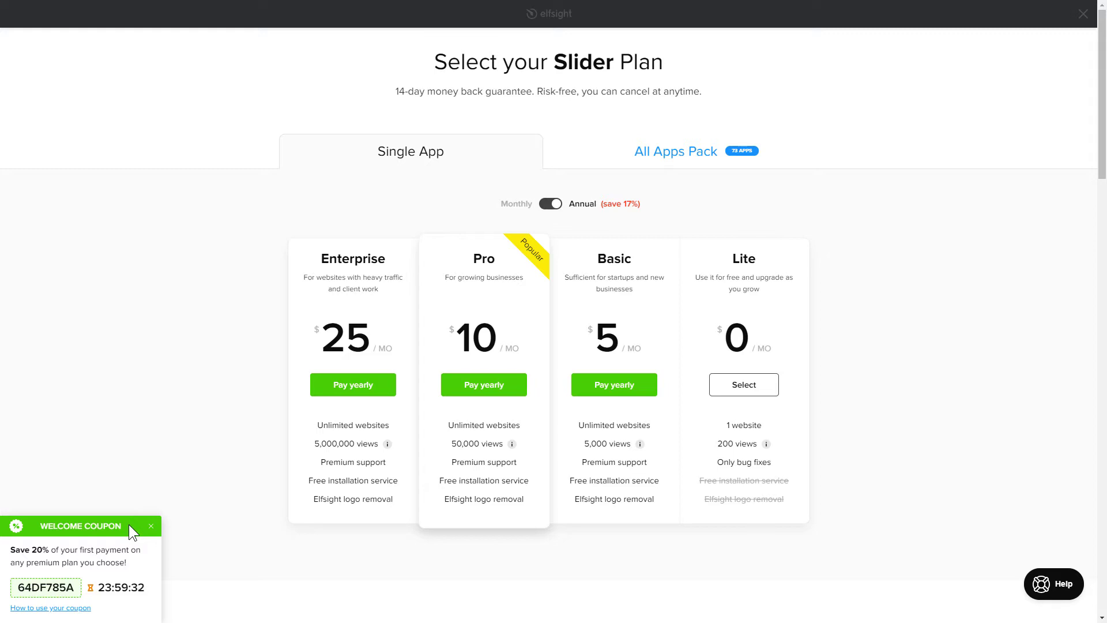
Step: Select the free Lite Slider plan and copy the widget's embed code
left_click(744, 392)
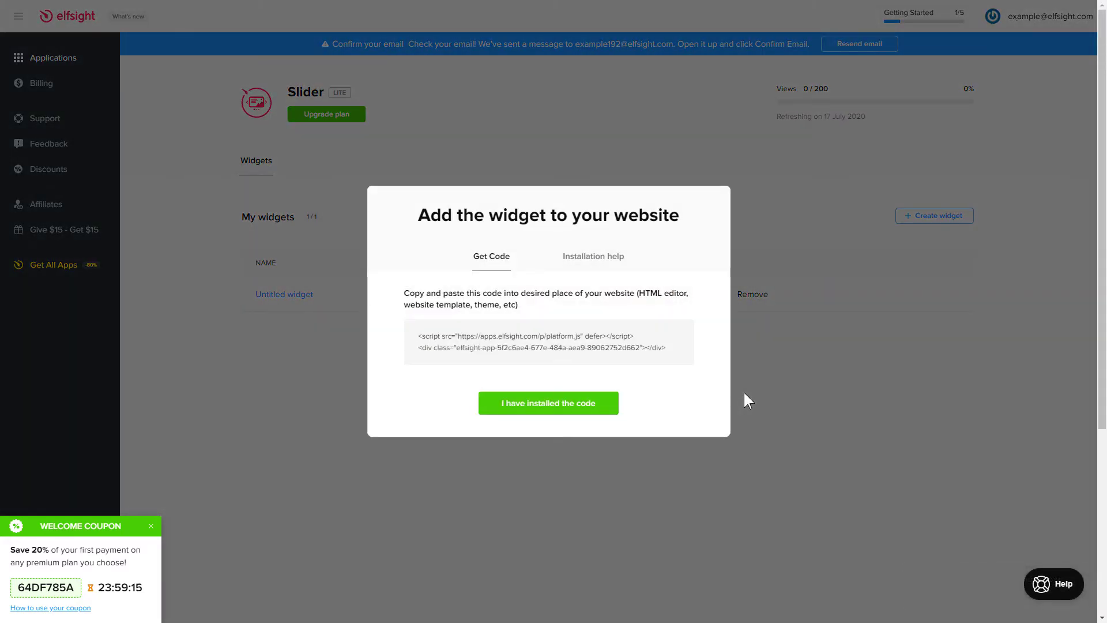
left_click(674, 361)
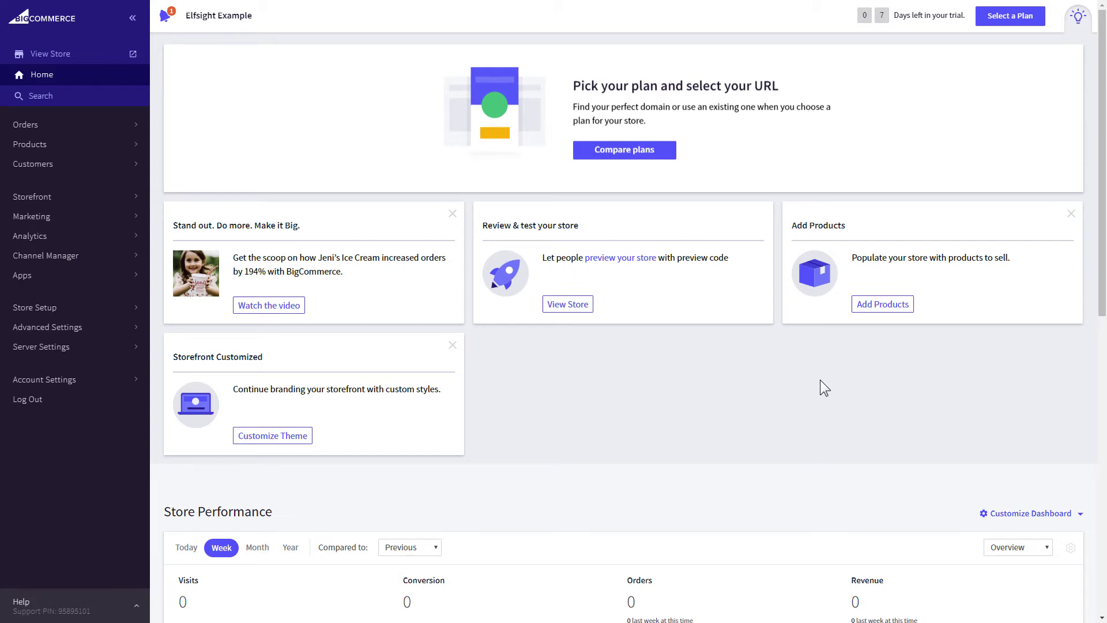
Step: Open the Homepage for editing from BigCommerce's Storefront > Web Pages list
left_click(97, 196)
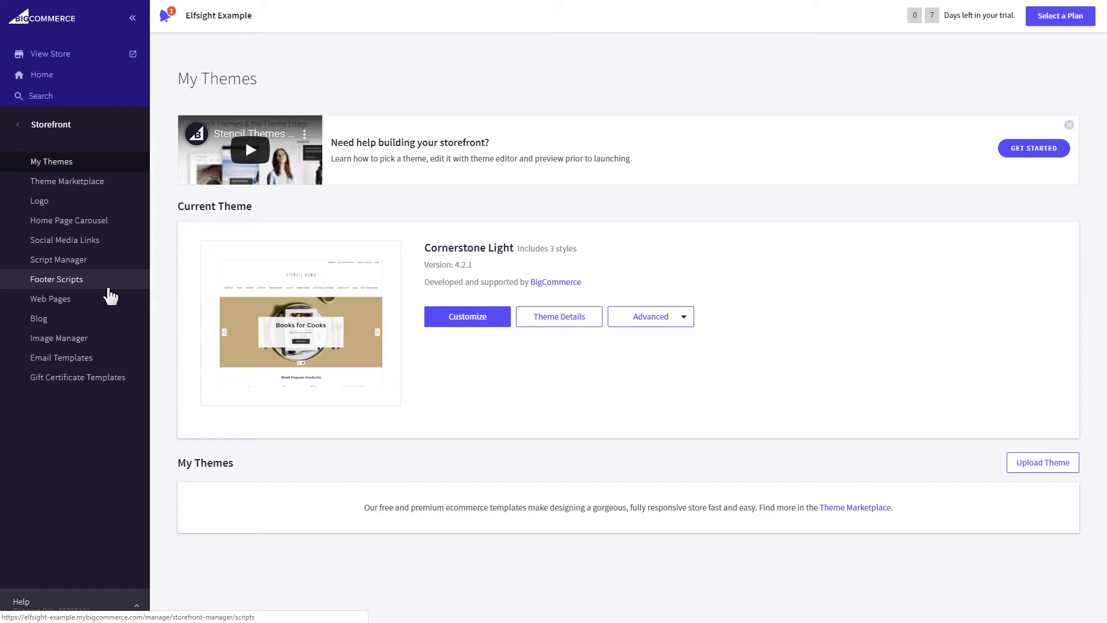
left_click(108, 298)
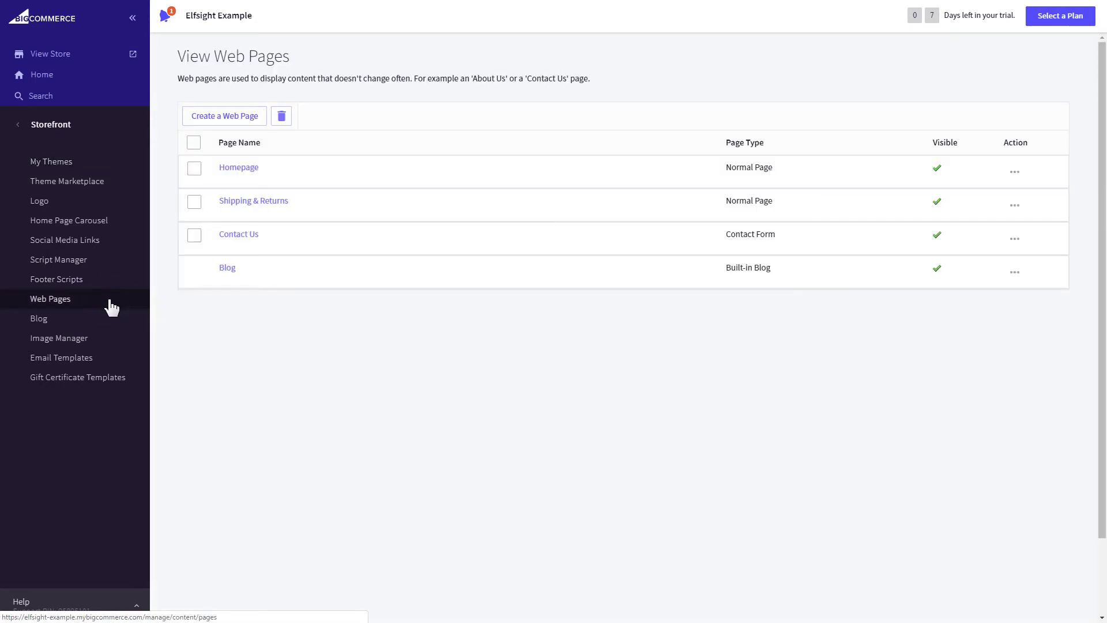
left_click(243, 172)
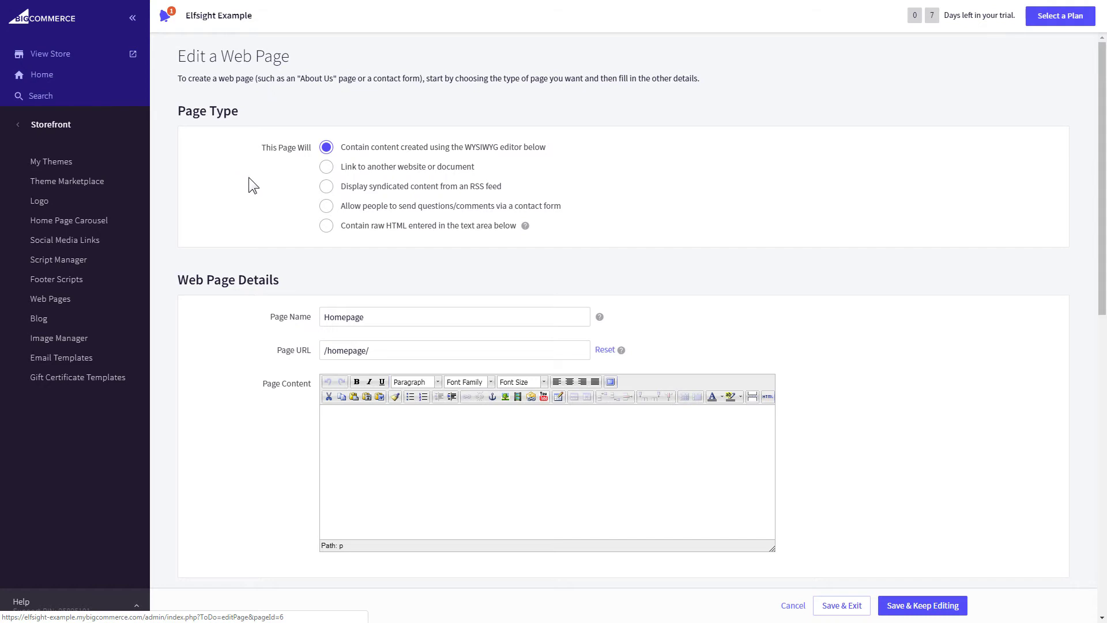
Step: Paste the Elfsight embed code into the Homepage's HTML source, update, and save the page
left_click(766, 398)
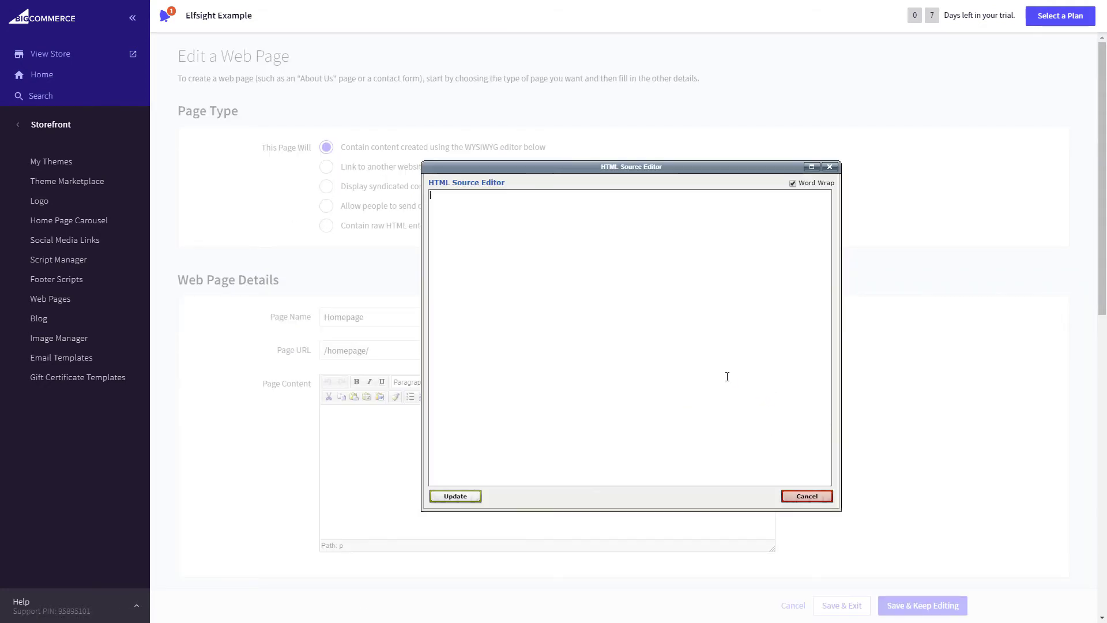
right_click(568, 279)
left_click(623, 349)
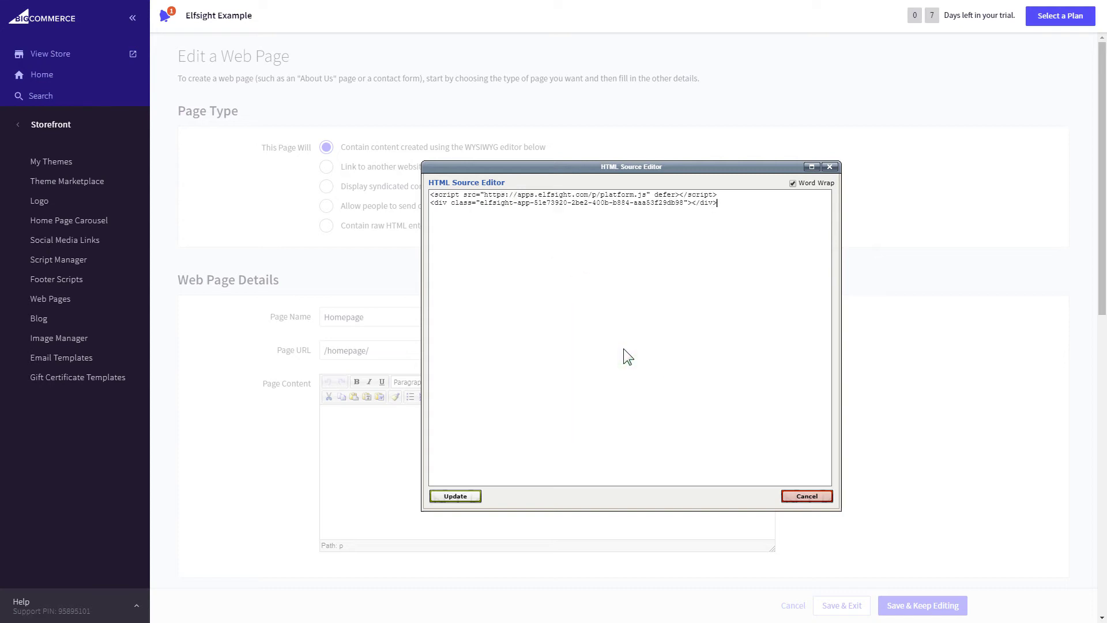
left_click(468, 497)
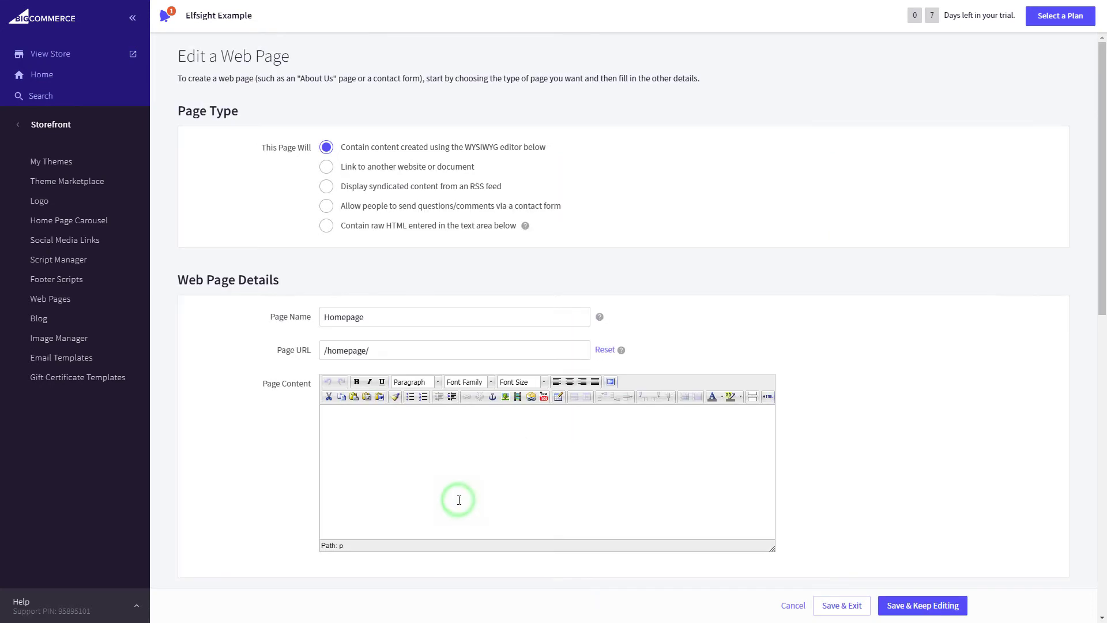
left_click(841, 608)
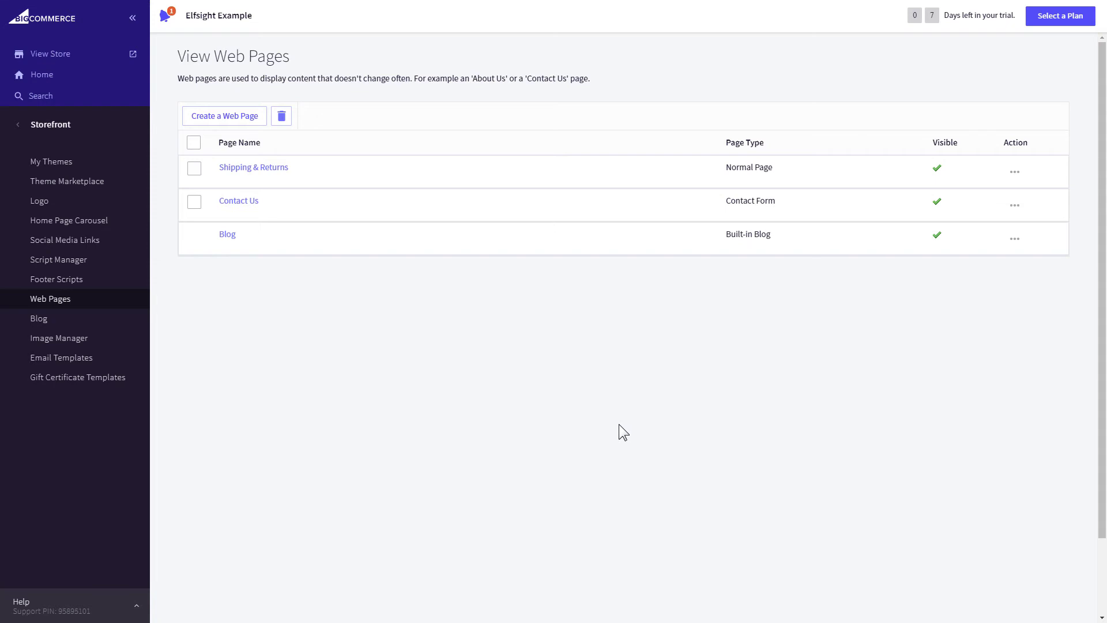
Step: Save a copy of the current theme named Cornerstone in My Themes
left_click(87, 163)
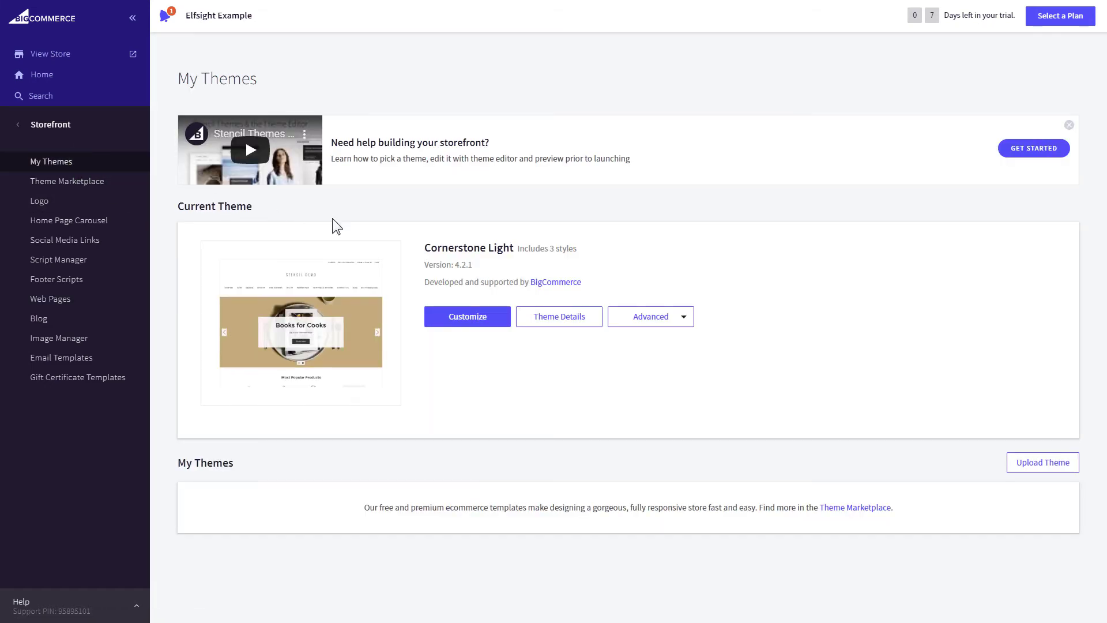
left_click(683, 322)
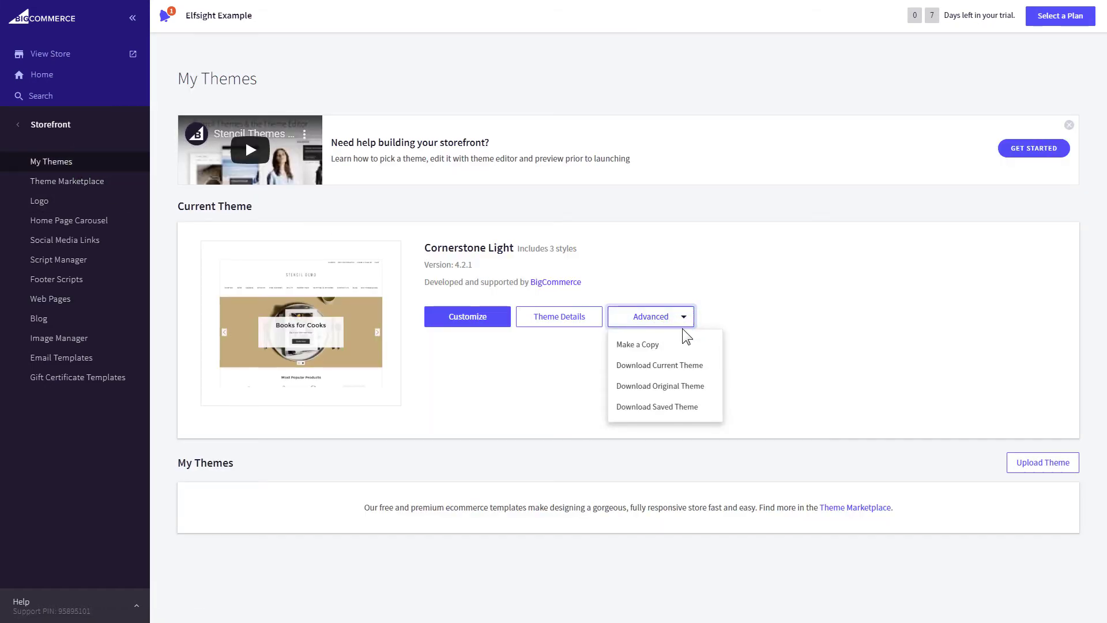
left_click(683, 346)
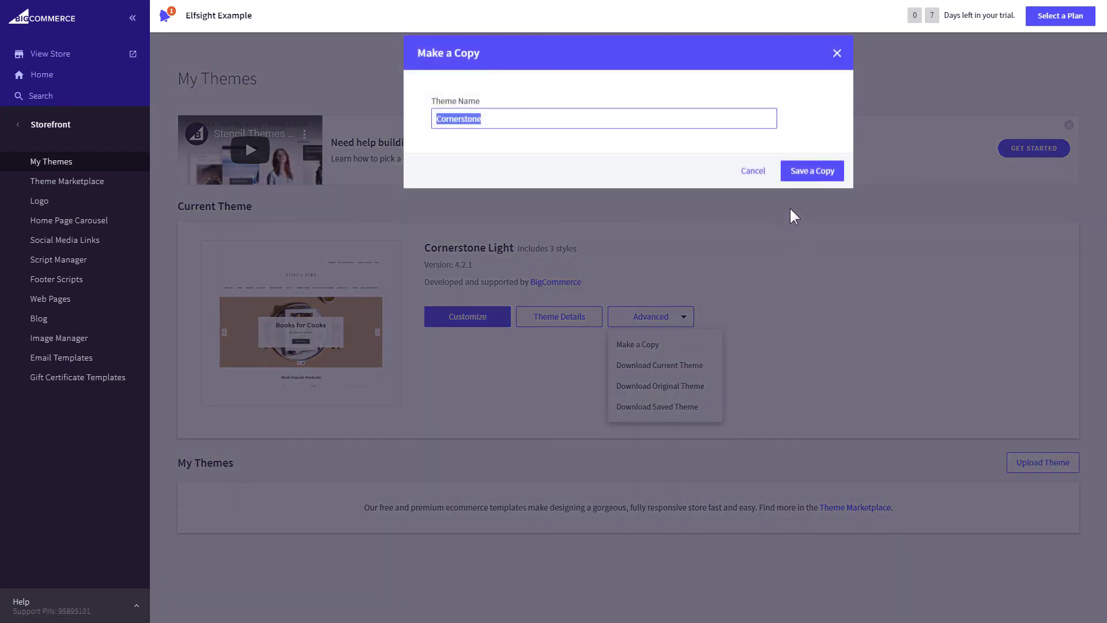
left_click(809, 176)
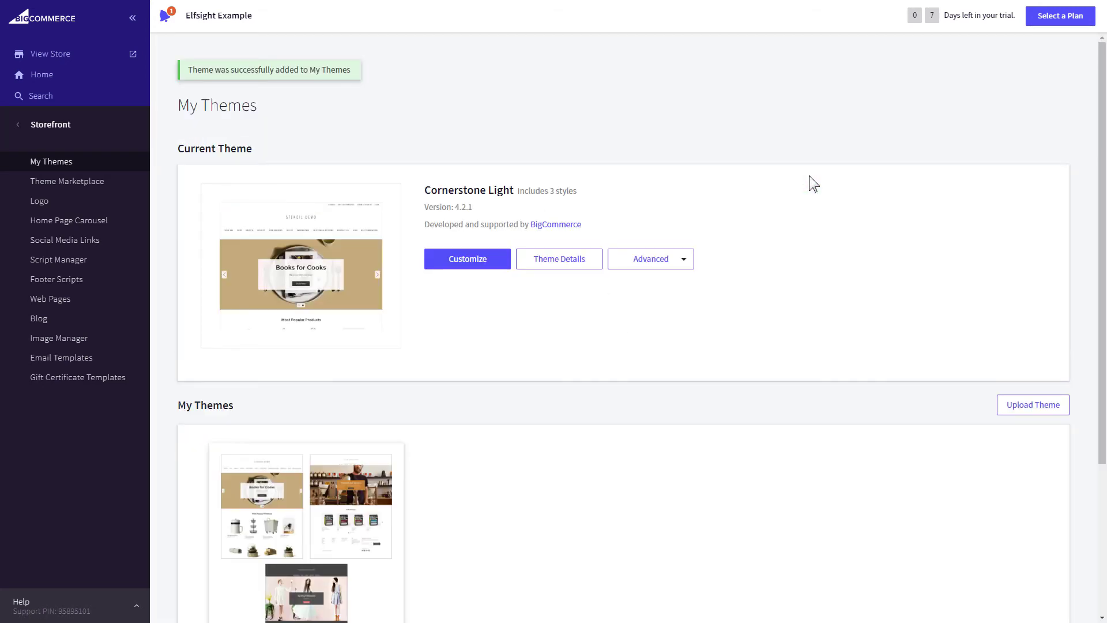
Step: Open the Cornerstone copy's theme files in the editor
scroll(1099, 378, "down", 4)
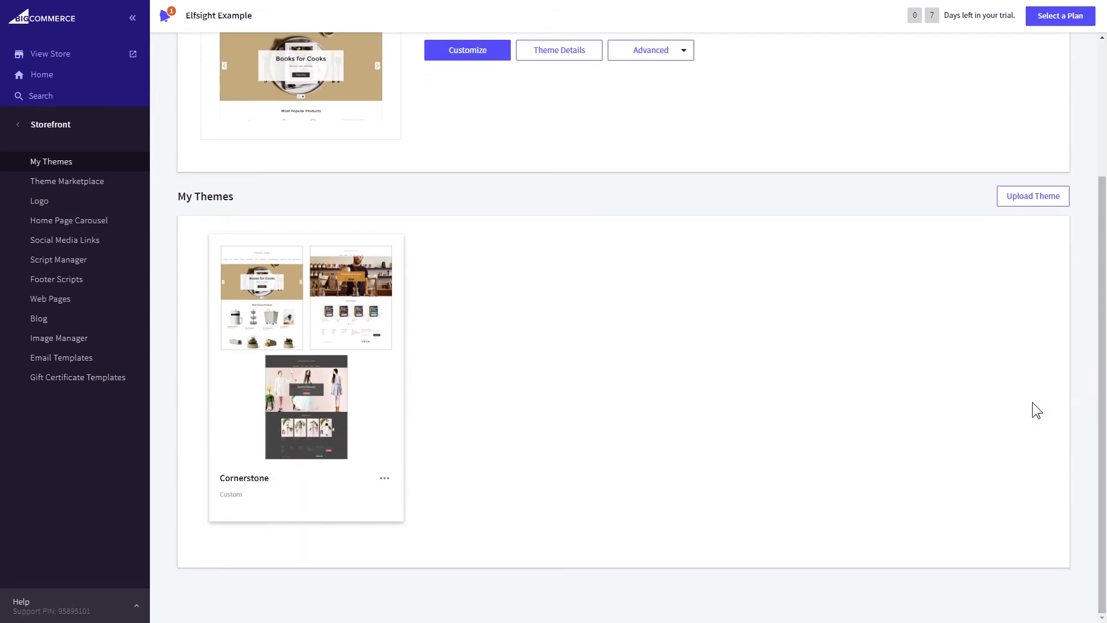
left_click(385, 478)
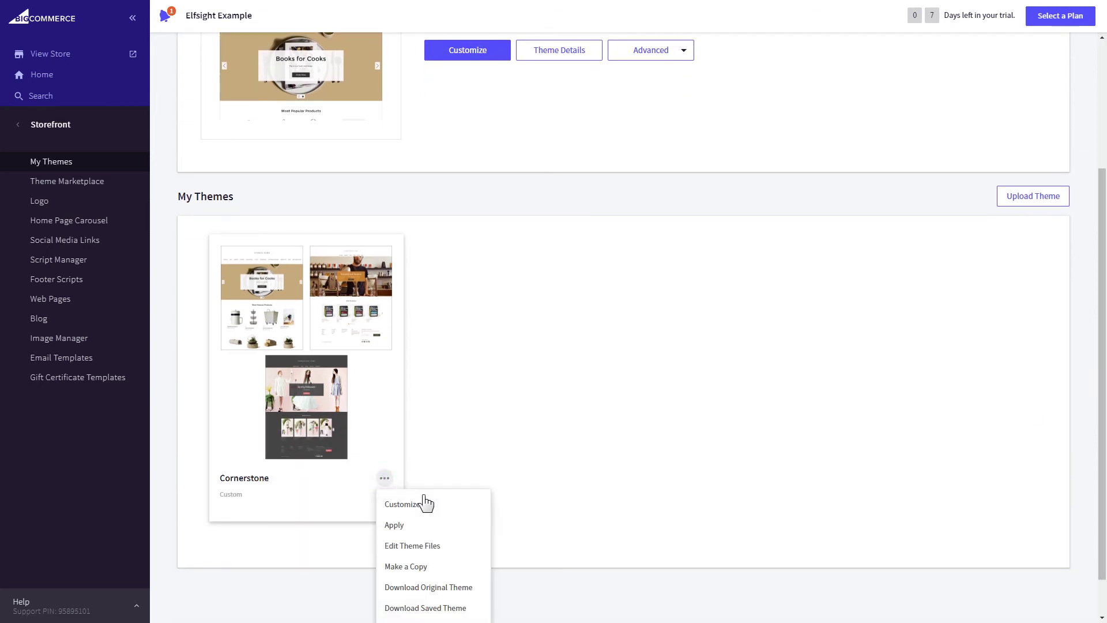
left_click(460, 549)
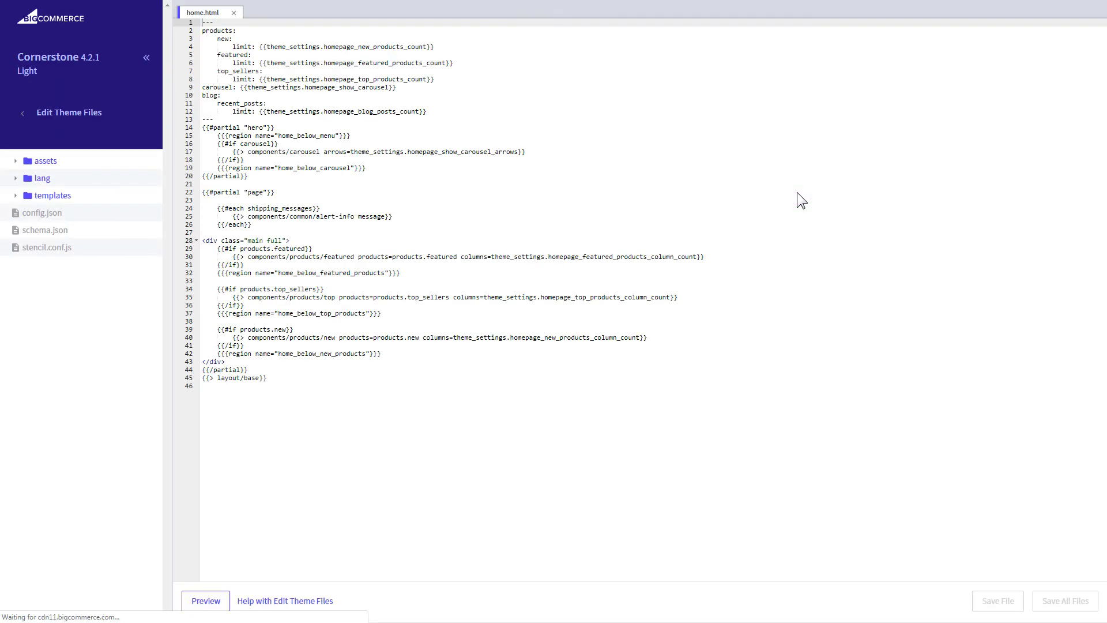
Step: Paste the Elfsight embed code after line 43's closing div in home.html and save the file
left_click(320, 363)
key("Return")
key("Return")
key("Return")
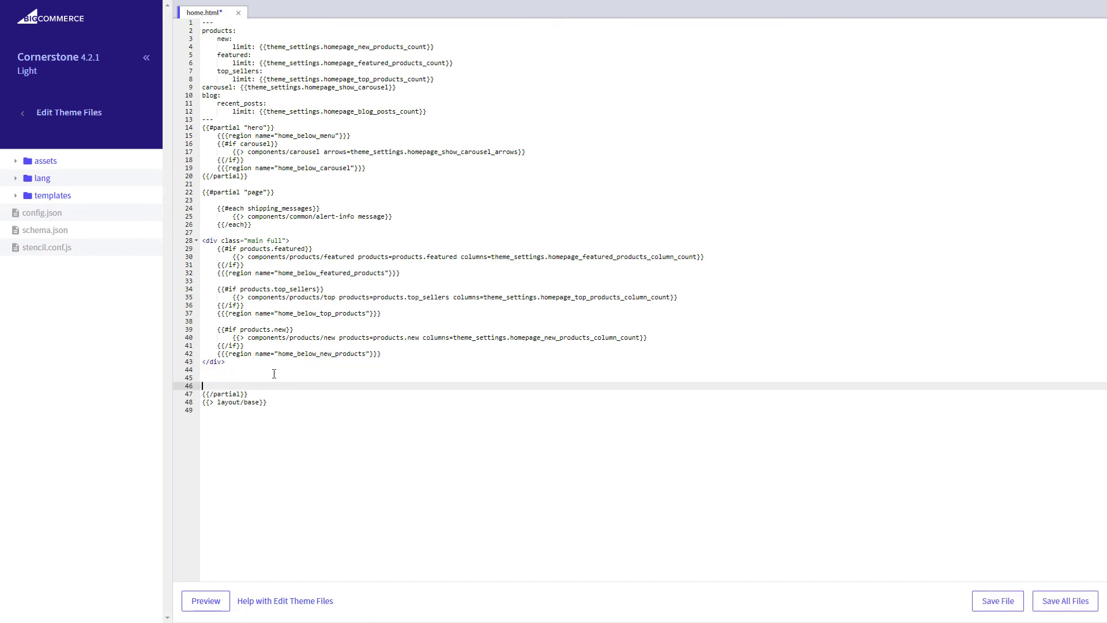
right_click(274, 373)
left_click(338, 442)
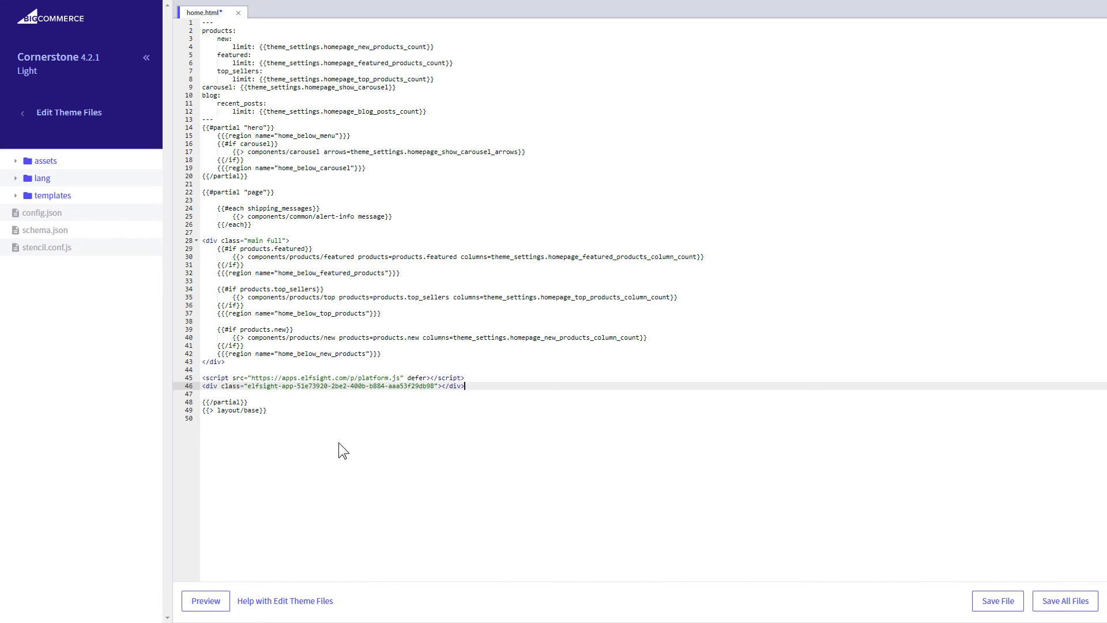
left_click(991, 606)
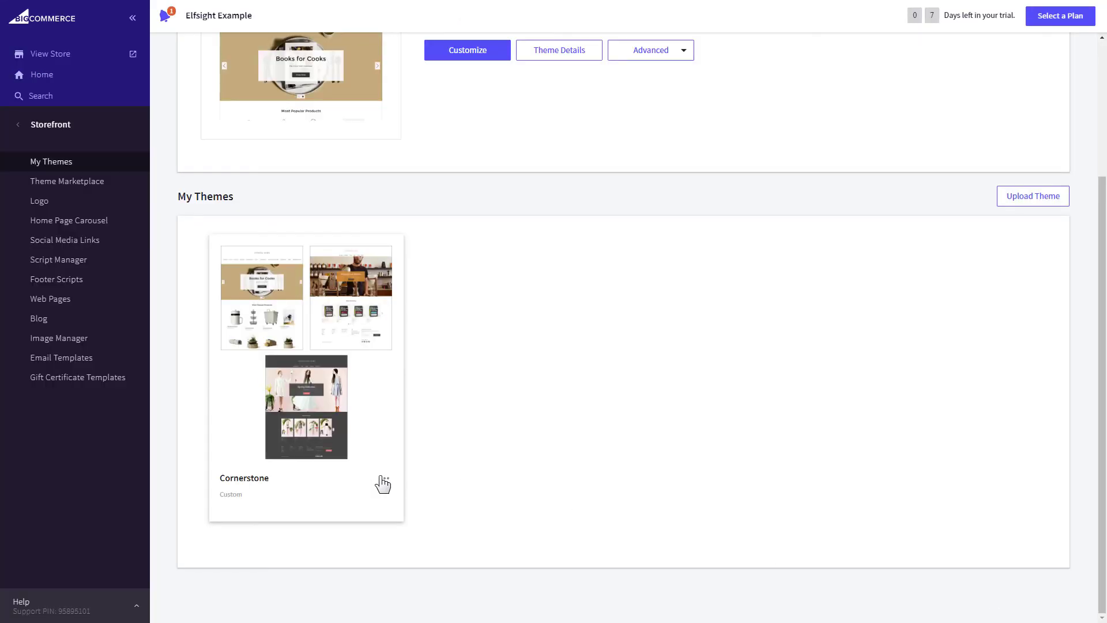
Step: Apply the Cornerstone copy as the active theme and view the store's slider
left_click(383, 481)
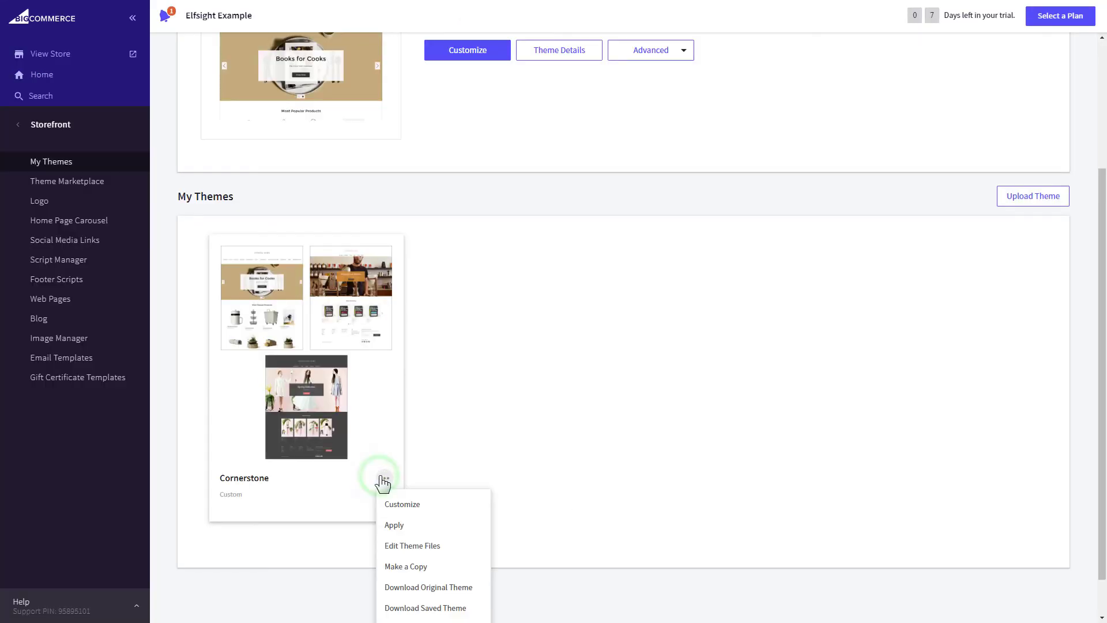
left_click(442, 526)
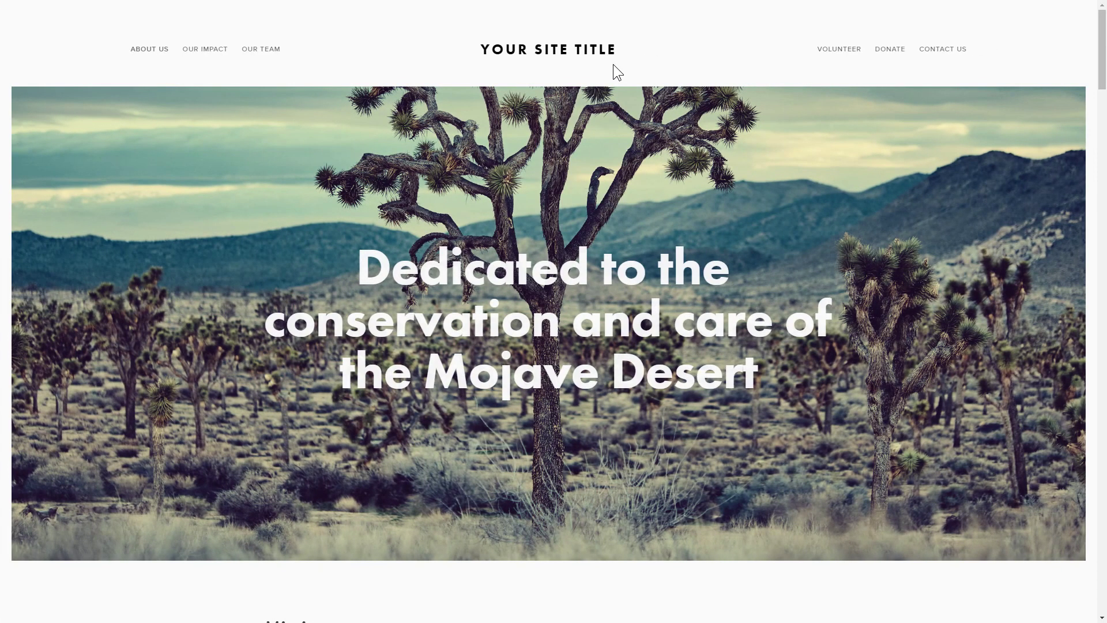
left_click_drag(1101, 69, 1100, 164)
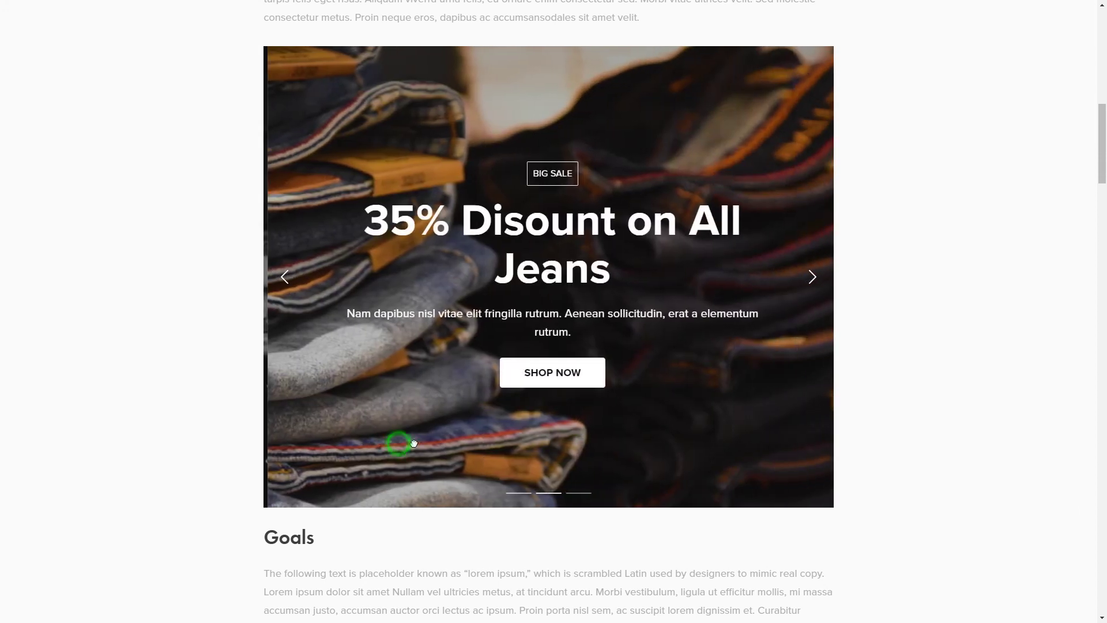
Step: Swipe the homepage offers slider back to the Men Summer Collection 2020 slide
left_click_drag(396, 444, 630, 435)
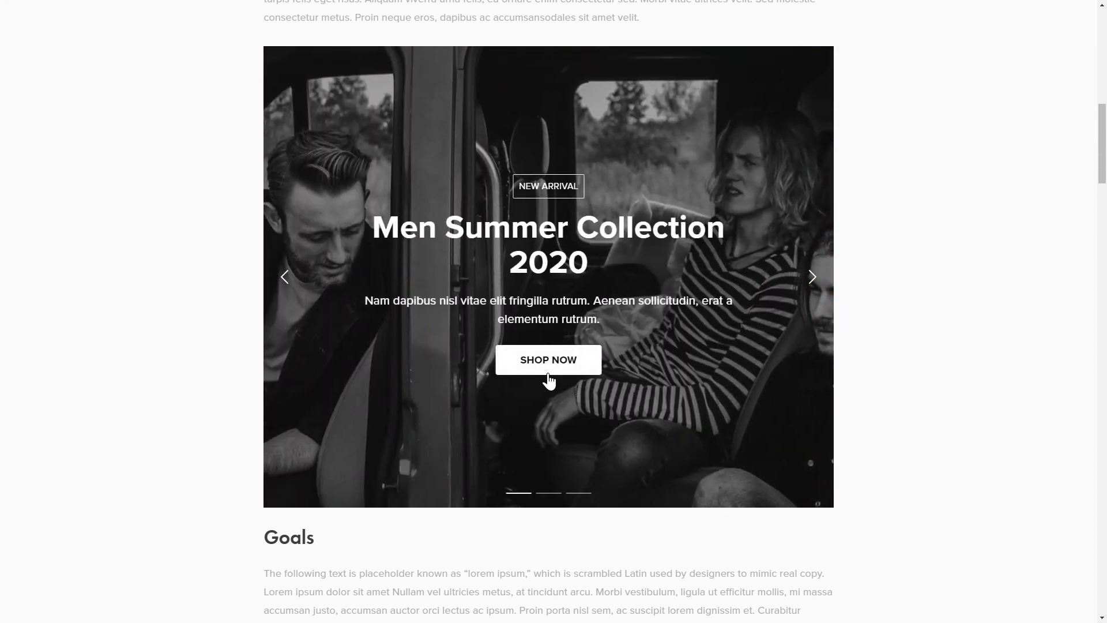